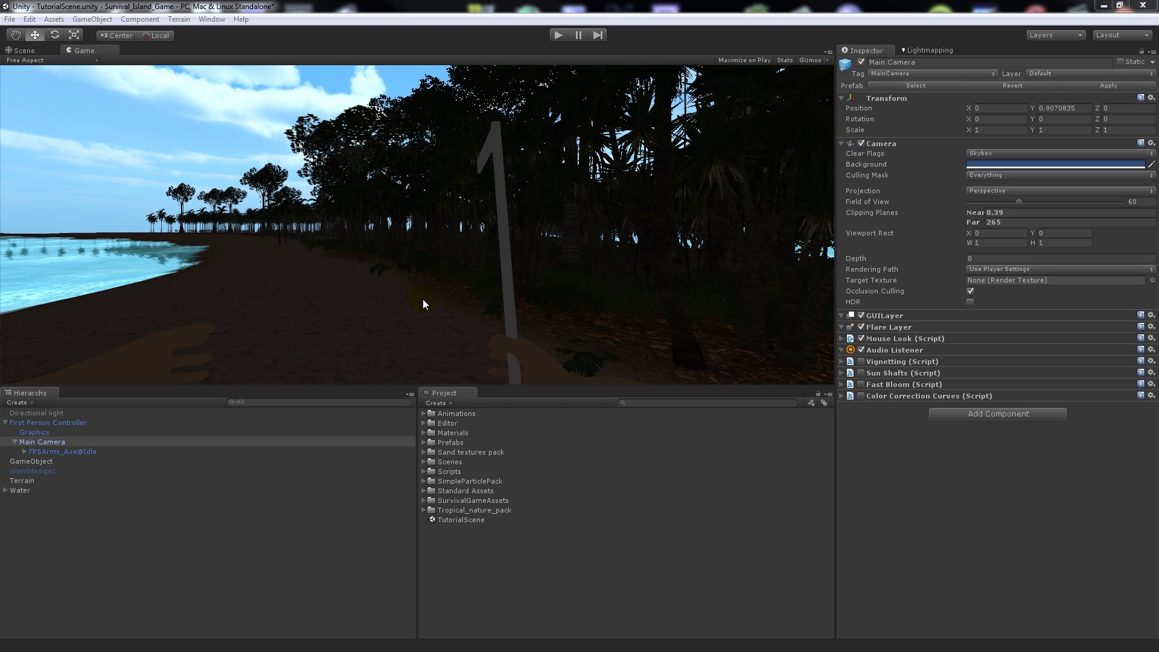
- Enable the Directional light with Soft Shadows at Very High resolution
{"action": "left_click", "coordinate": [129, 101]}
{"action": "left_click", "coordinate": [36, 413]}
{"action": "left_click", "coordinate": [861, 62]}
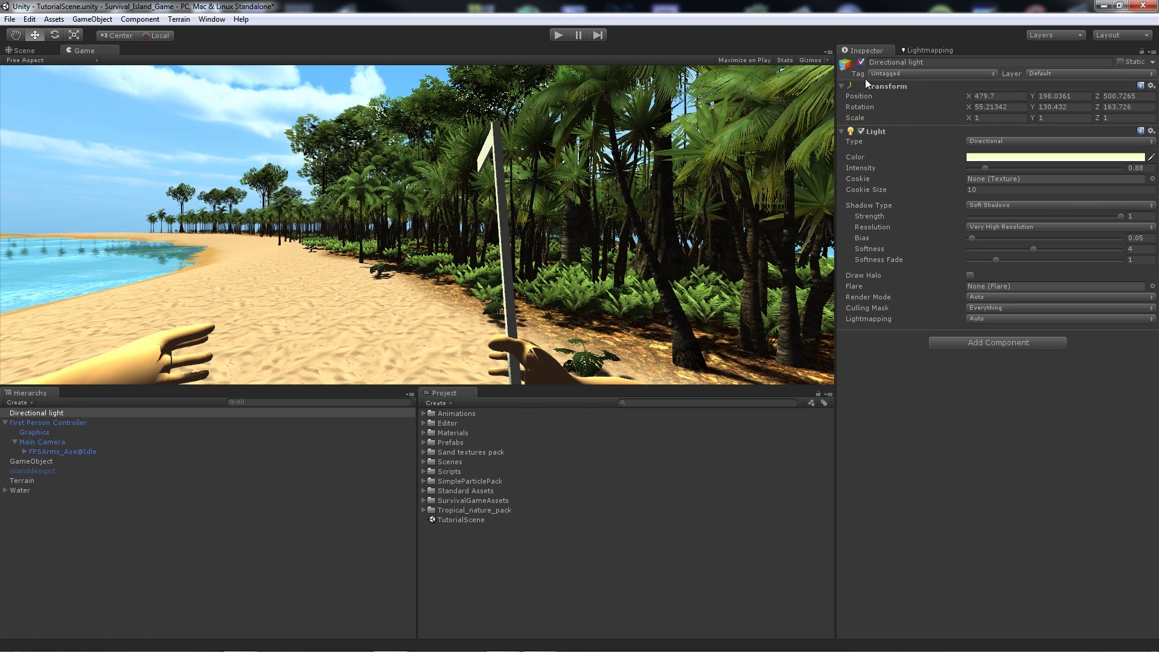
{"action": "left_click", "coordinate": [1053, 225]}
{"action": "left_click", "coordinate": [312, 316]}
- Play-test the sunlit beach, then return to edit mode
{"action": "left_click", "coordinate": [564, 33]}
{"action": "left_click", "coordinate": [562, 34]}
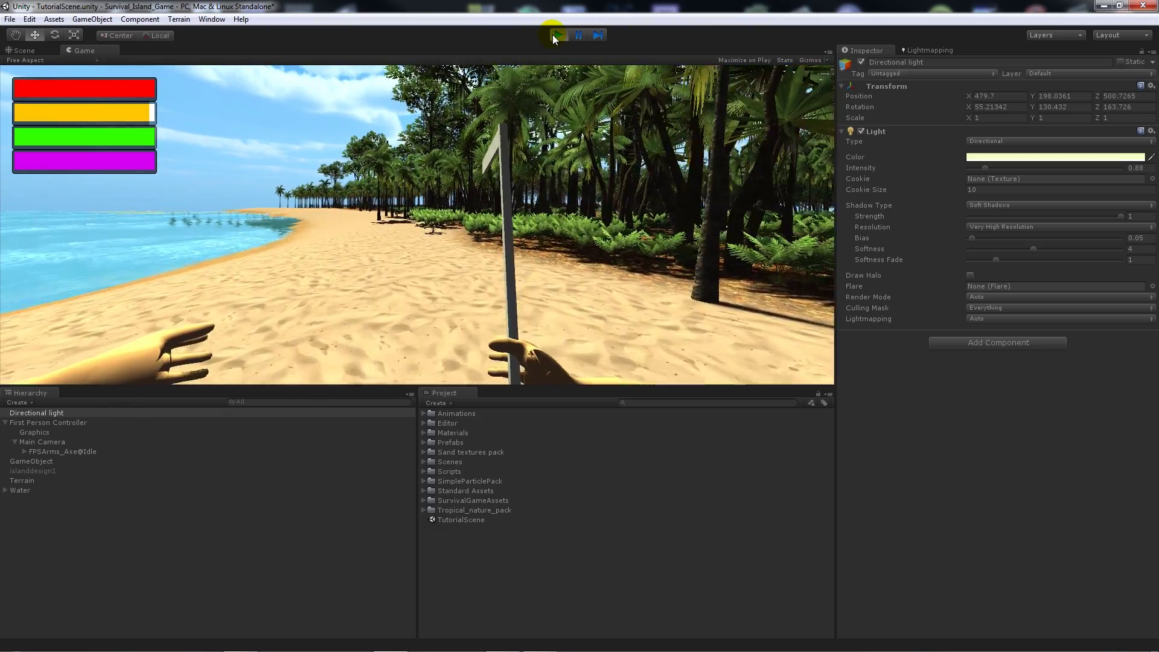
{"action": "left_click", "coordinate": [553, 34]}
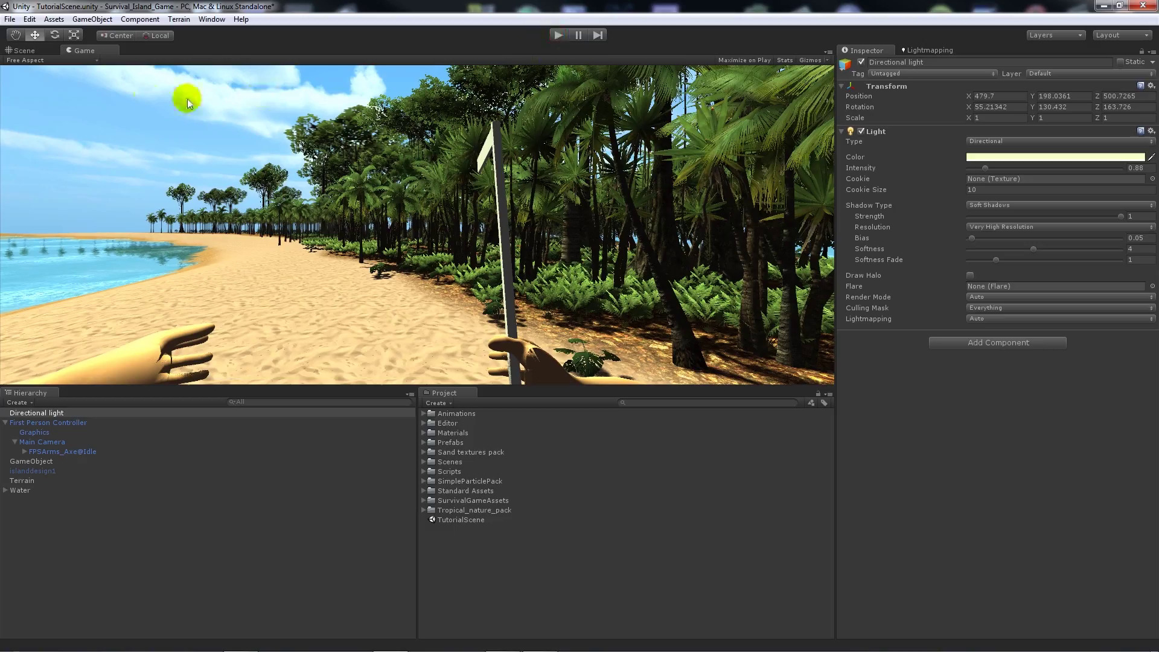
- Enable linear cyan fog (start 18.6, end 225.8) in Render Settings and preview it in play
{"action": "left_click", "coordinate": [9, 19]}
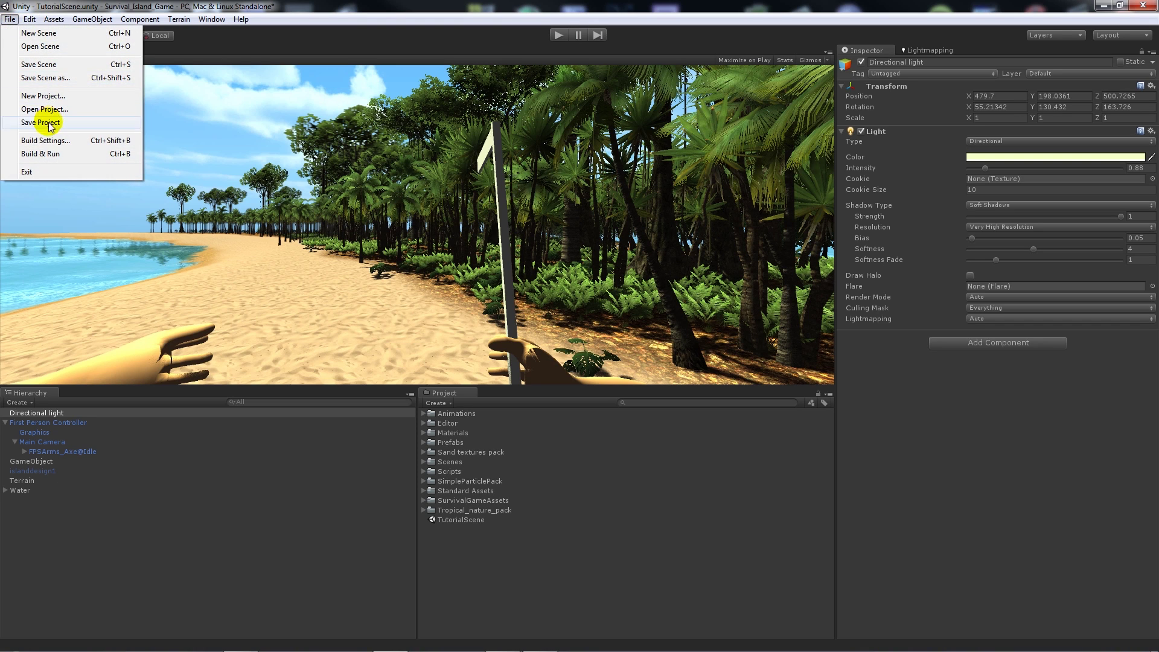
{"action": "mouse_move", "coordinate": [29, 19]}
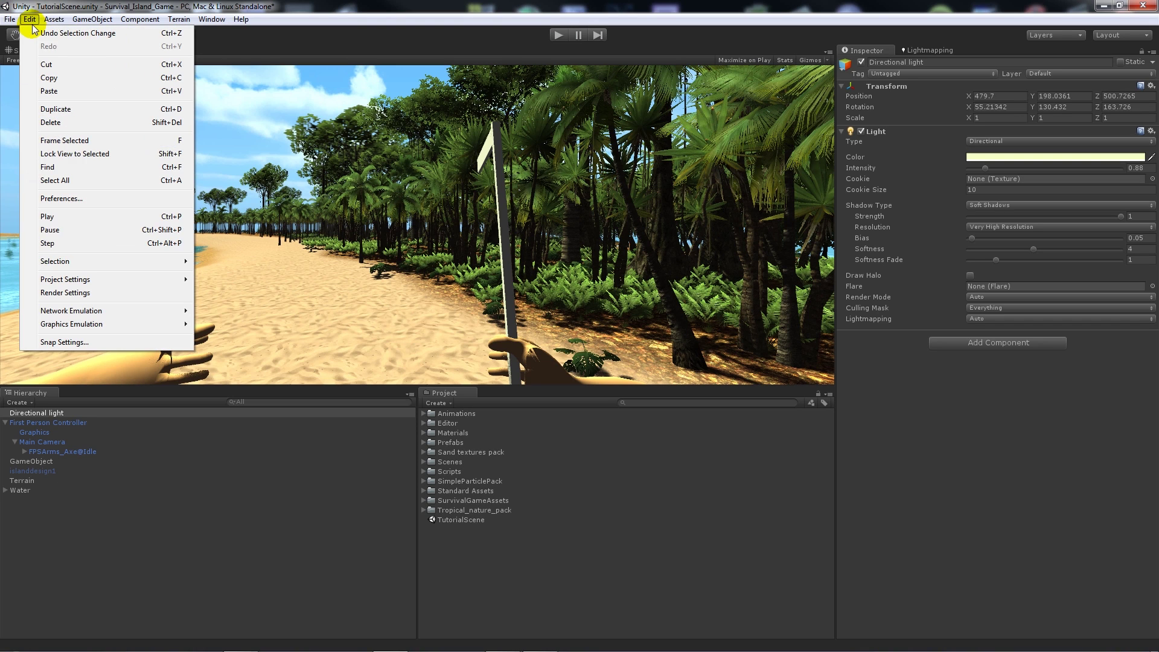
{"action": "left_click", "coordinate": [91, 293]}
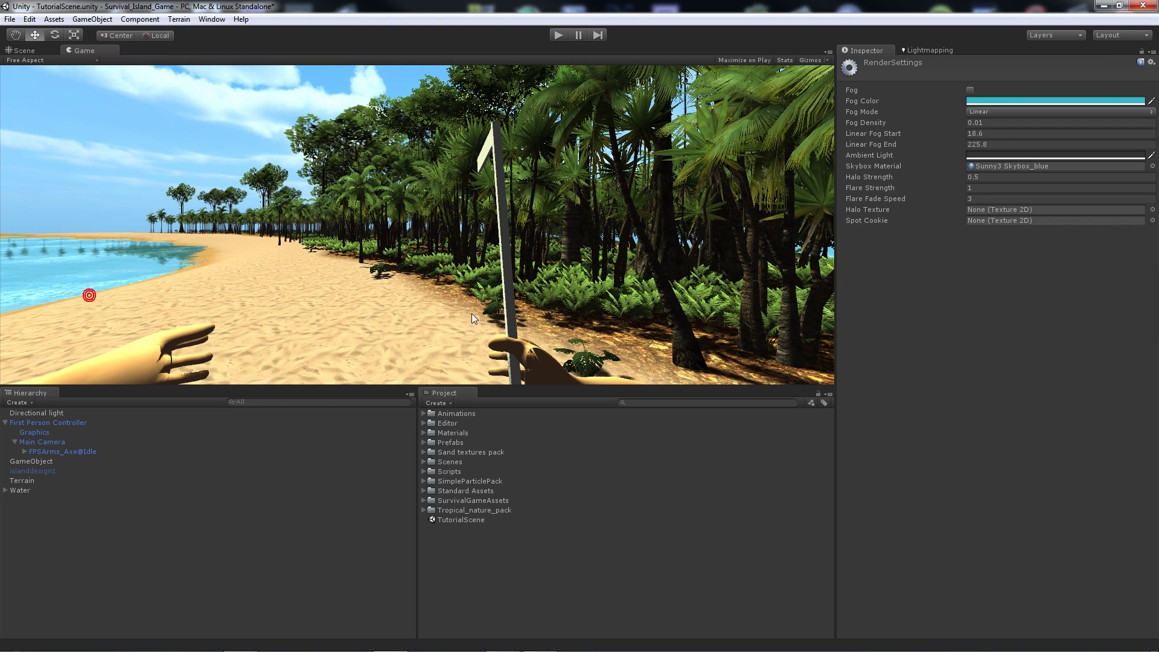
{"action": "left_click", "coordinate": [970, 90]}
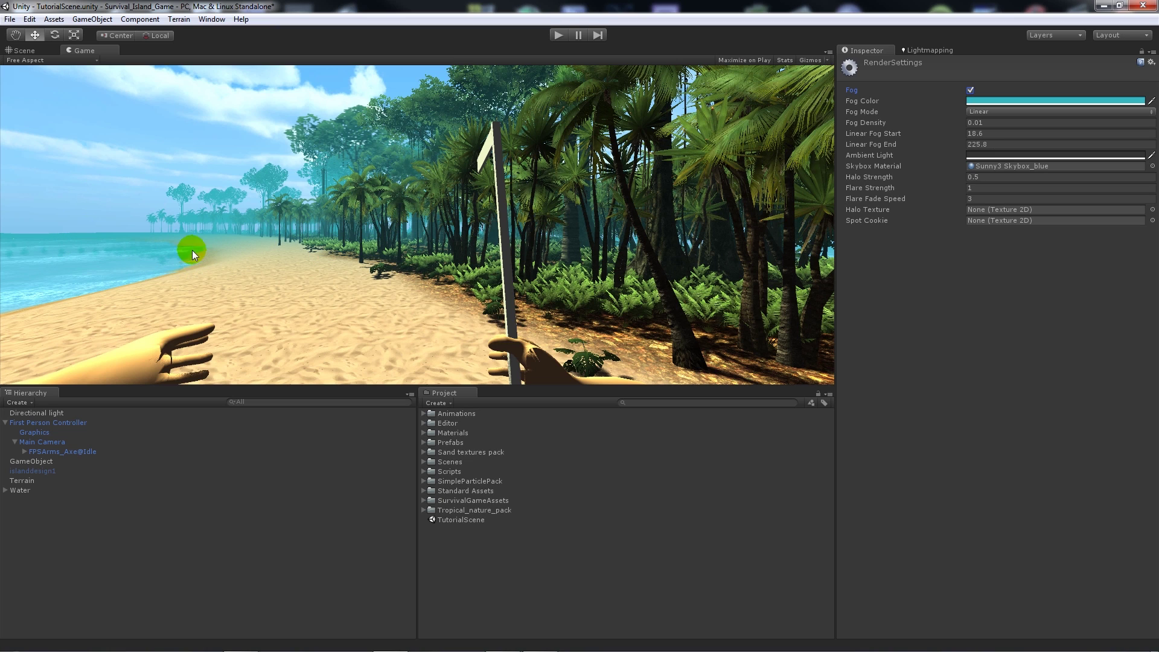
{"action": "left_click", "coordinate": [559, 35]}
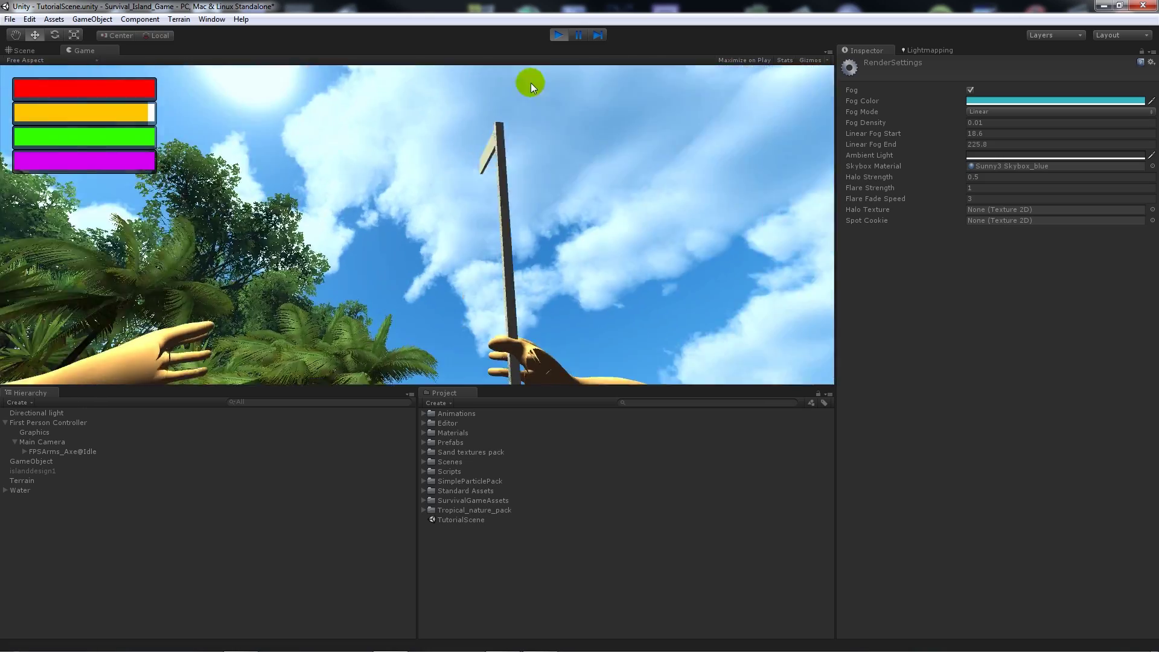
{"action": "left_click", "coordinate": [558, 35]}
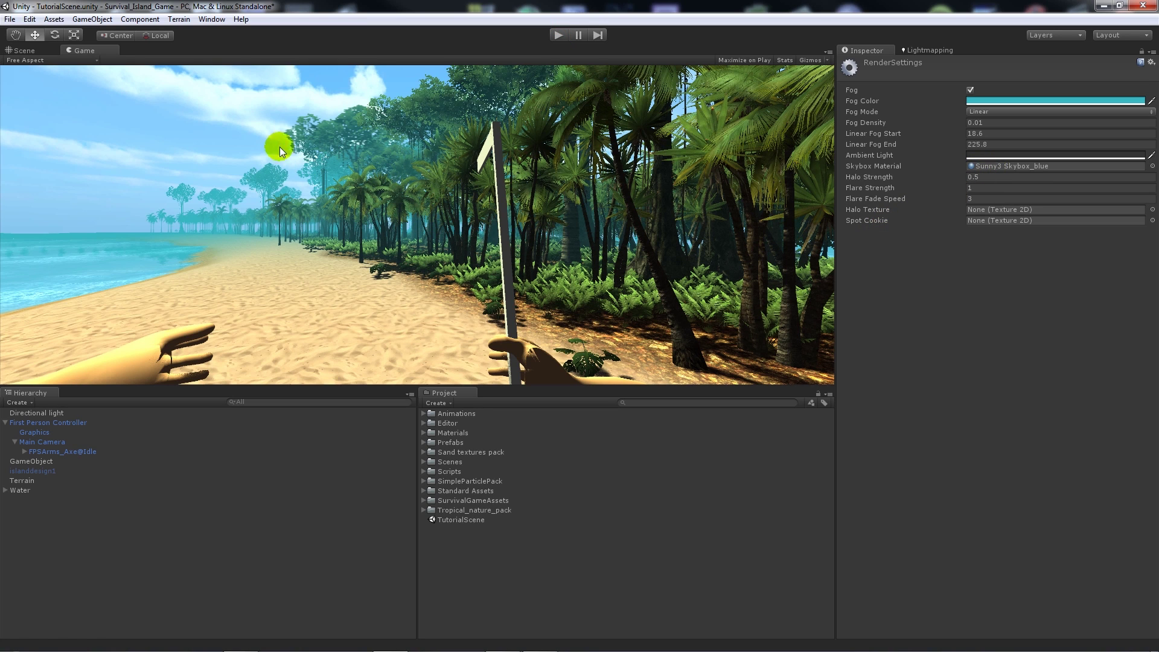
- Turn on Scene view lighting and effects so the skybox and fog show, and inspect the skybox material
{"action": "left_click", "coordinate": [24, 51]}
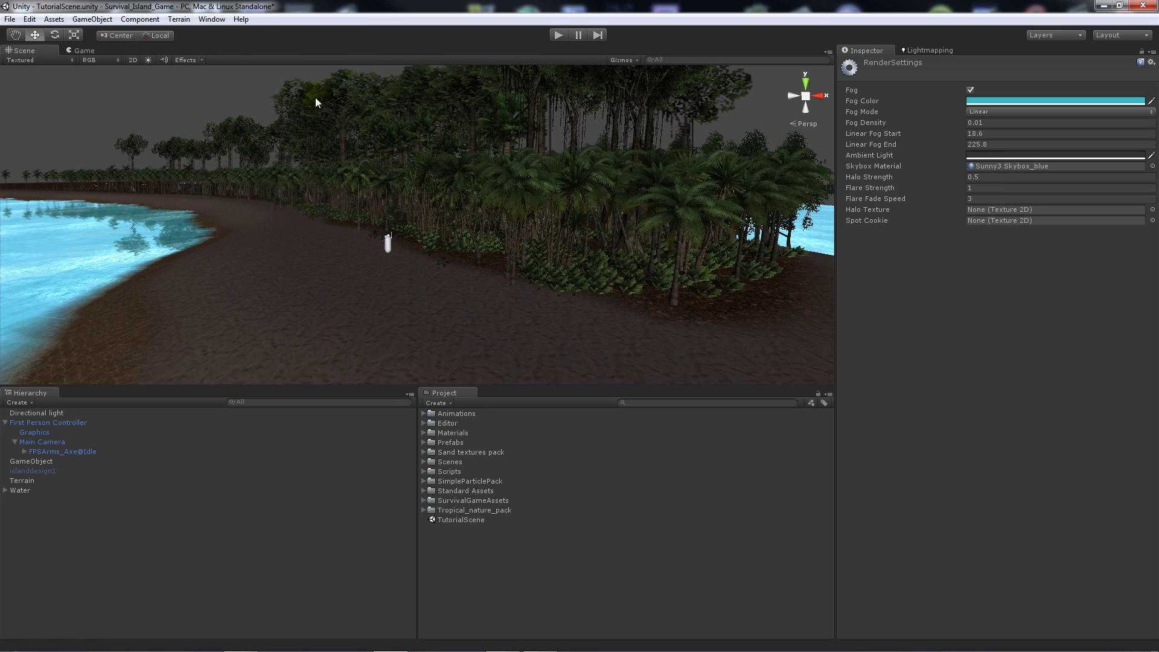
{"action": "left_click", "coordinate": [148, 60]}
{"action": "left_click", "coordinate": [185, 60]}
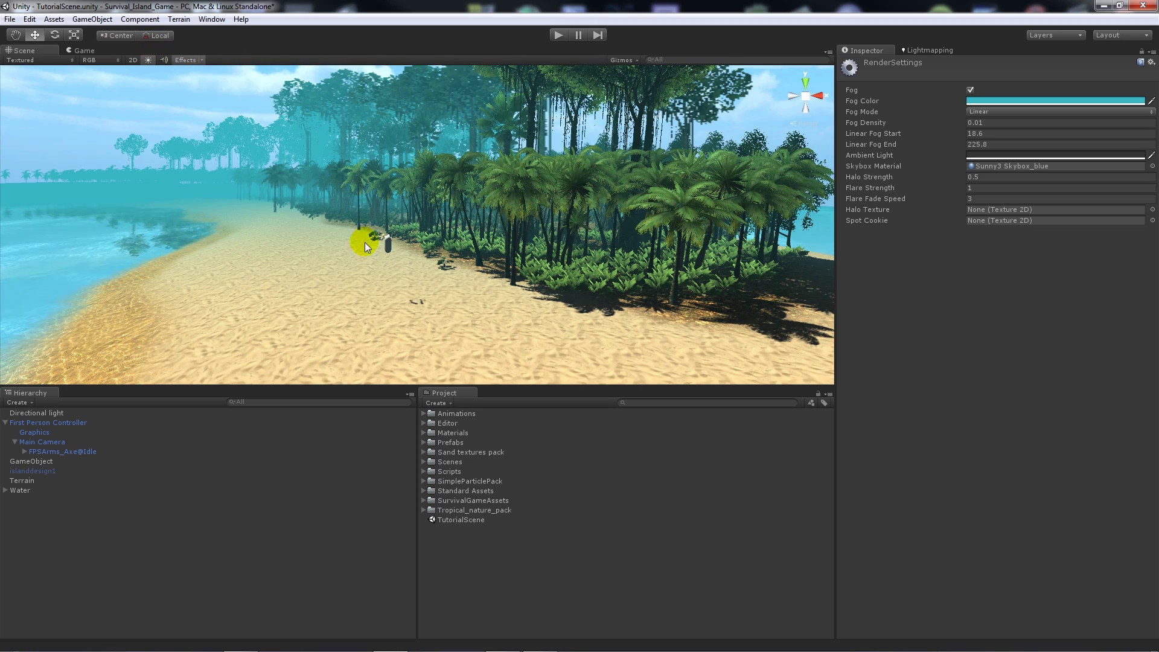
{"action": "left_click_drag", "start_coordinate": [353, 192], "coordinate": [362, 110], "text": "alt"}
{"action": "left_click", "coordinate": [990, 166]}
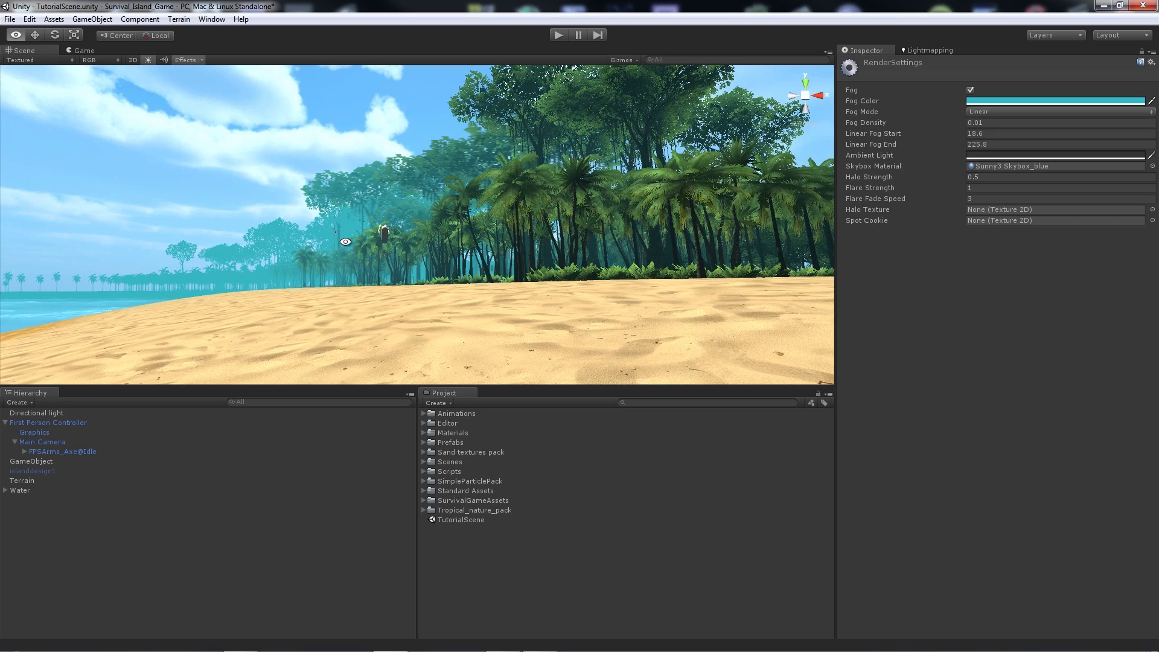
- Orbit and fly the Scene view along the beach toward the palms, then select the Main Camera
{"action": "mouse_move", "coordinate": [381, 255]}
{"action": "left_mouse_down", "text": "alt"}
{"action": "mouse_move", "coordinate": [366, 302]}
{"action": "mouse_move", "coordinate": [393, 246]}
{"action": "mouse_move", "coordinate": [380, 238]}
{"action": "left_mouse_up", "text": "alt"}
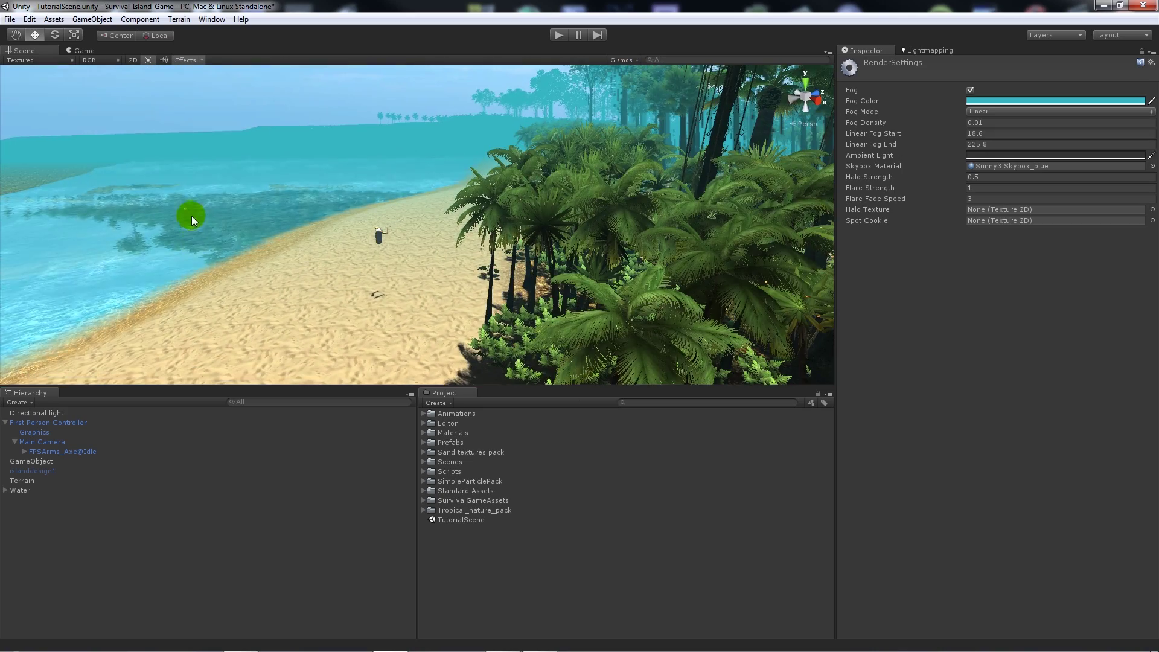
{"action": "right_click_drag", "start_coordinate": [186, 214], "coordinate": [429, 219], "text": "alt"}
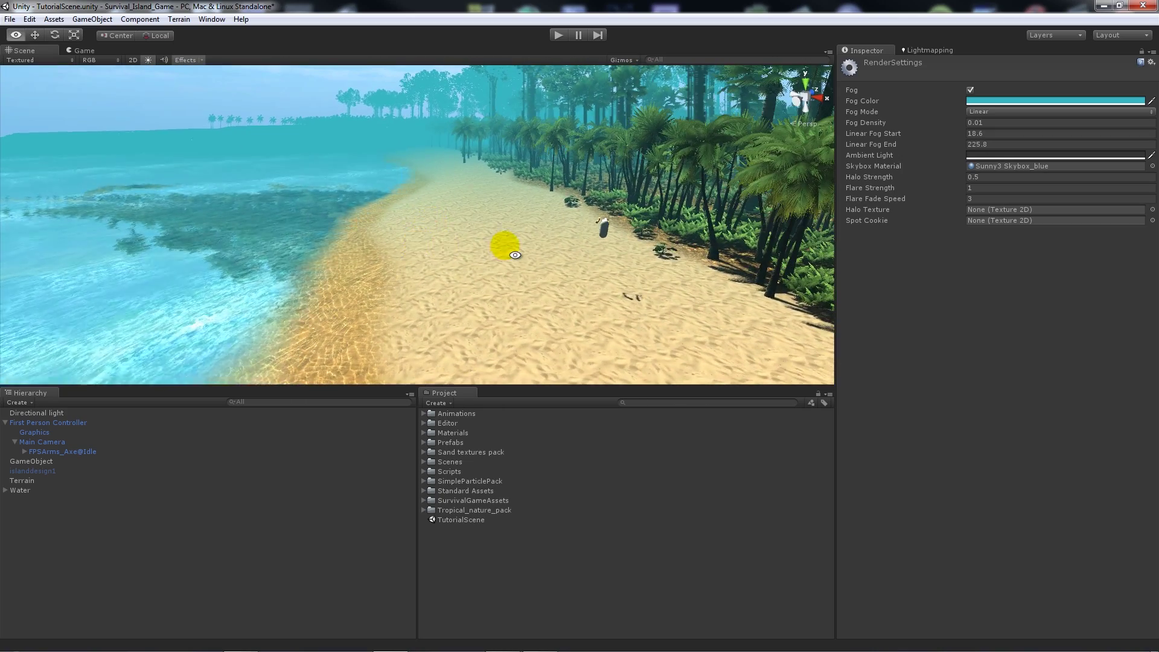
{"action": "right_click_drag", "start_coordinate": [505, 246], "coordinate": [173, 339], "text": "alt"}
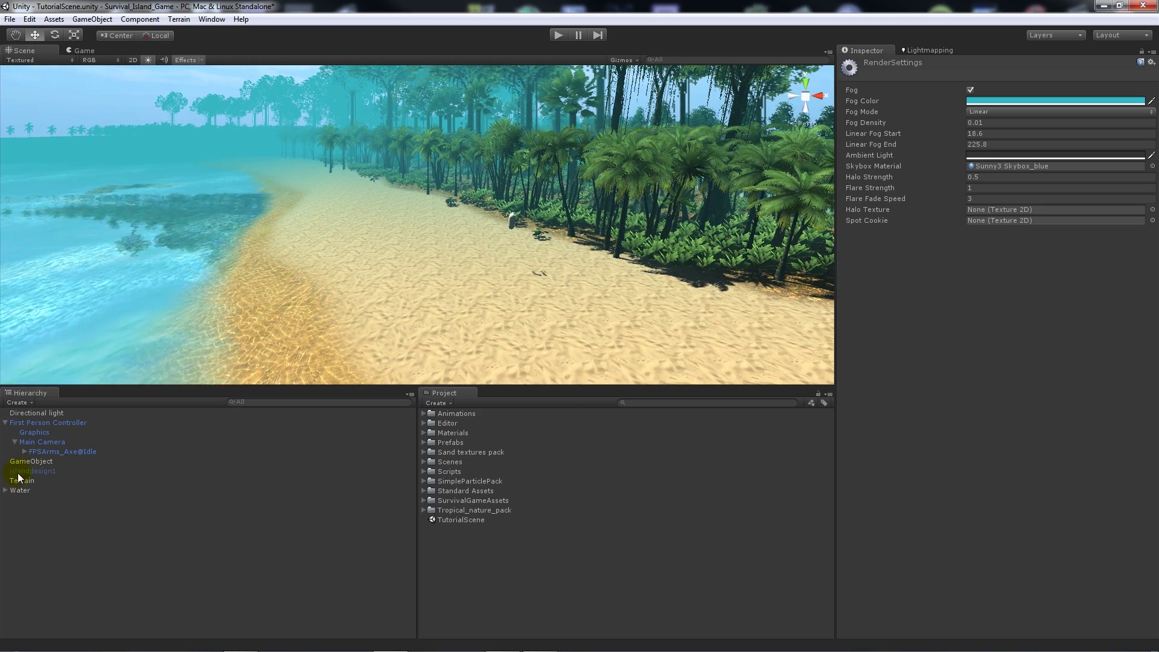
{"action": "left_click", "coordinate": [5, 489]}
{"action": "left_click", "coordinate": [5, 490]}
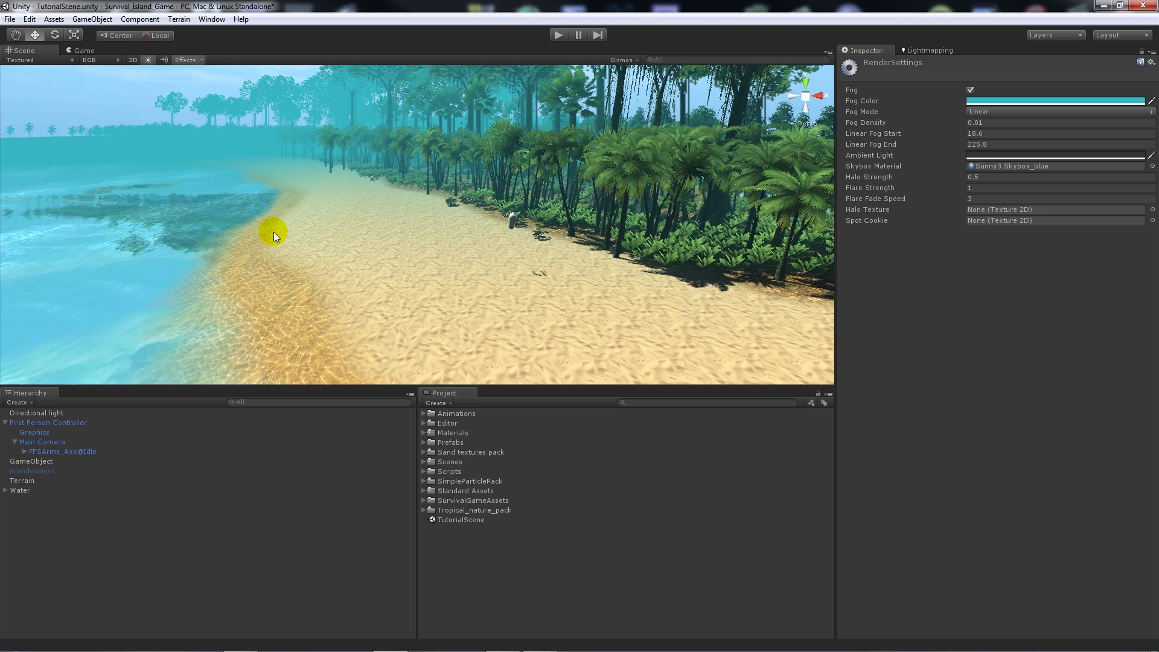
{"action": "right_click_drag", "start_coordinate": [418, 233], "coordinate": [300, 233], "text": "alt"}
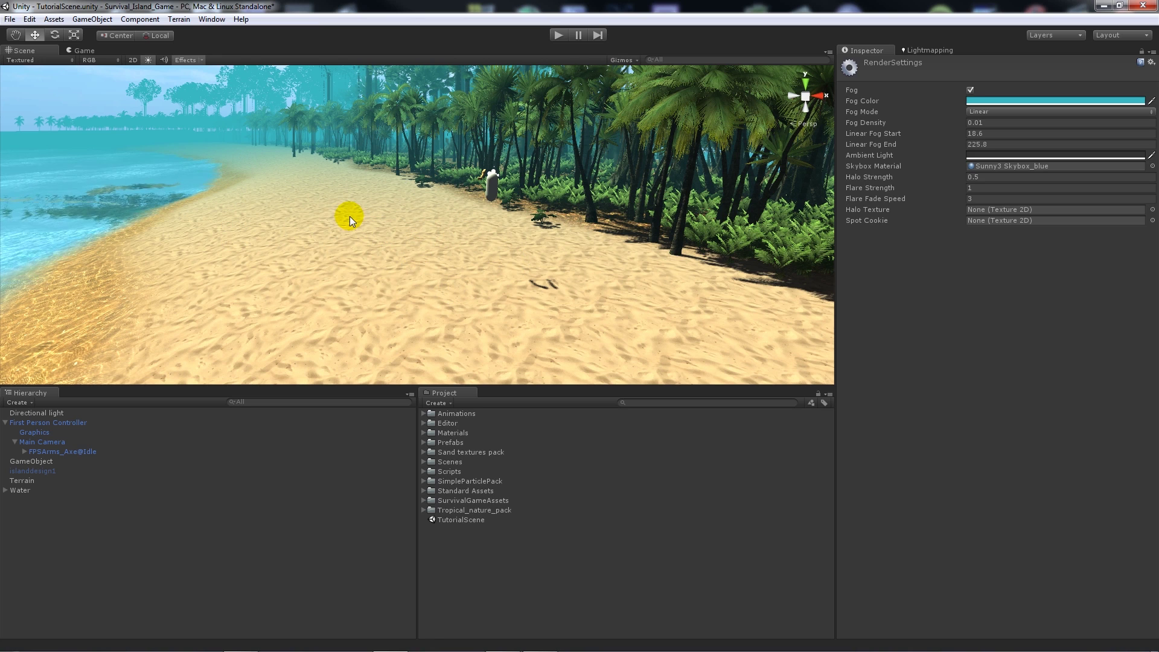
{"action": "left_click", "coordinate": [62, 442]}
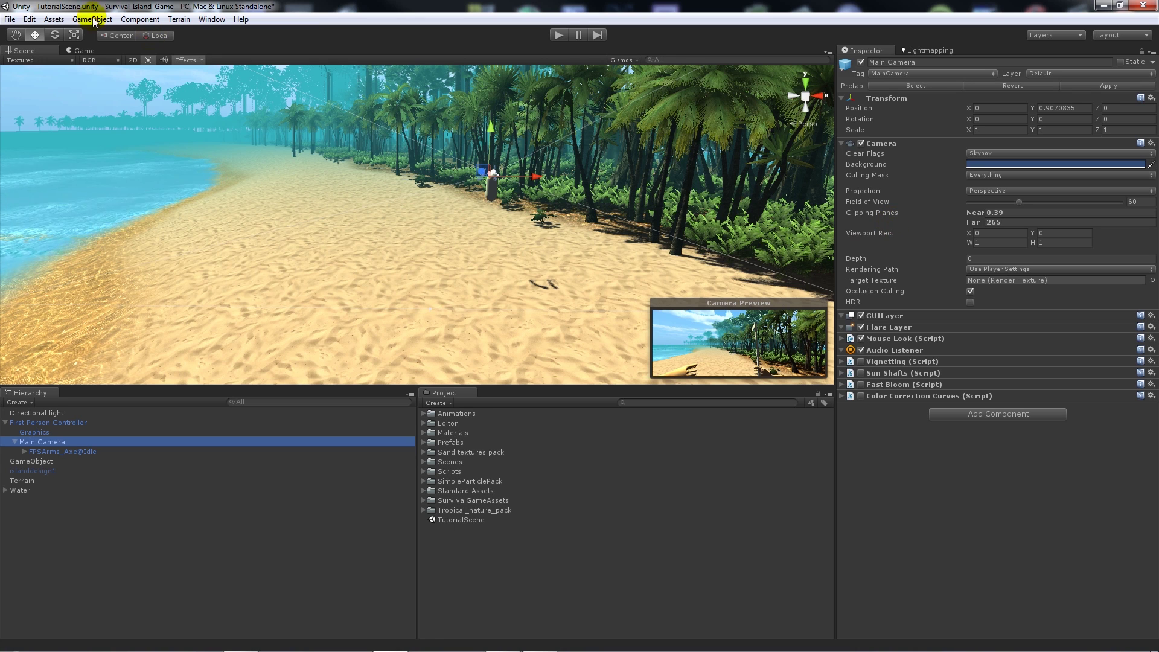
- In the Game view, enable Fast Bloom and Sun Shafts on the Main Camera and start play
{"action": "left_click", "coordinate": [85, 51]}
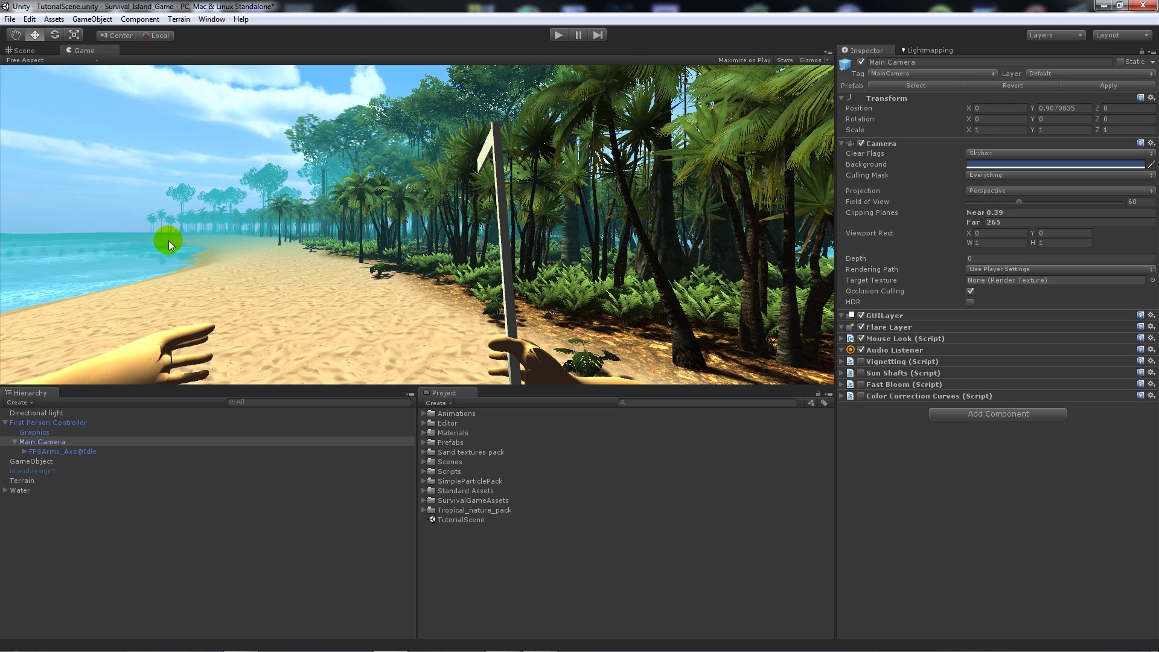
{"action": "left_click", "coordinate": [860, 385]}
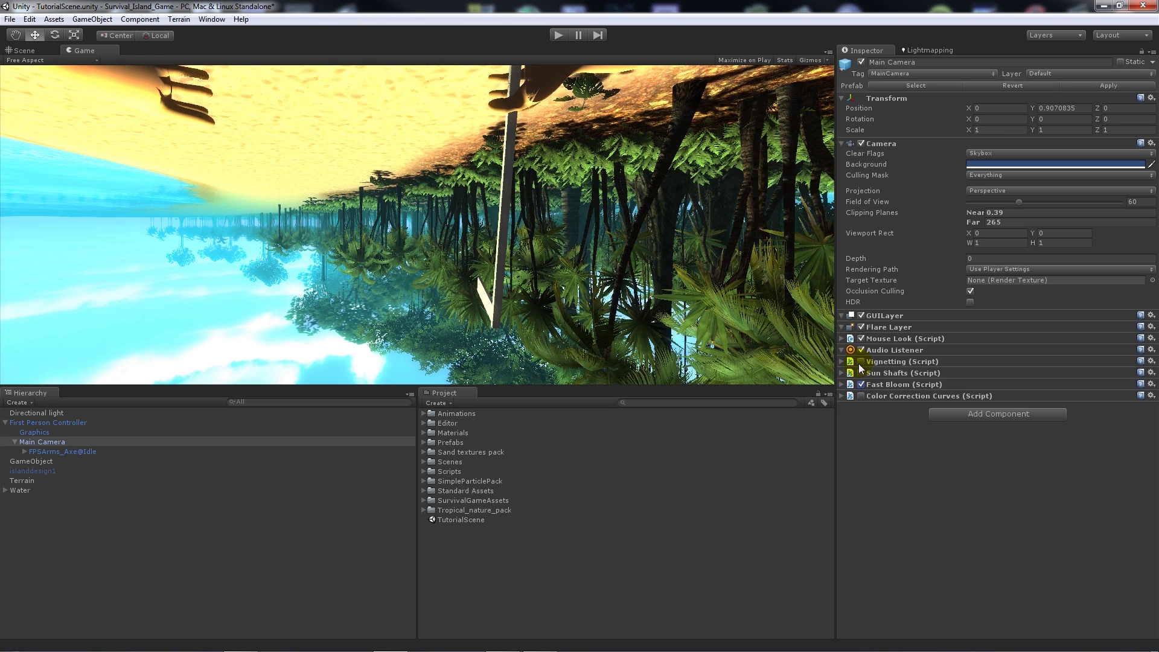
{"action": "left_click", "coordinate": [861, 373]}
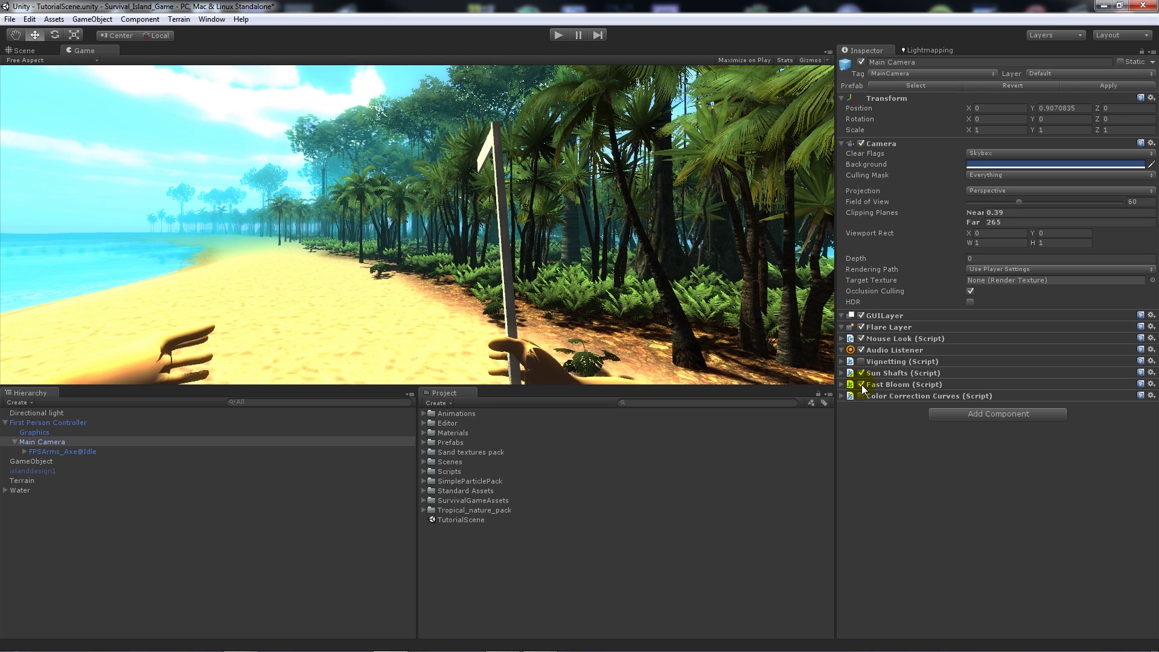
{"action": "left_click", "coordinate": [557, 36]}
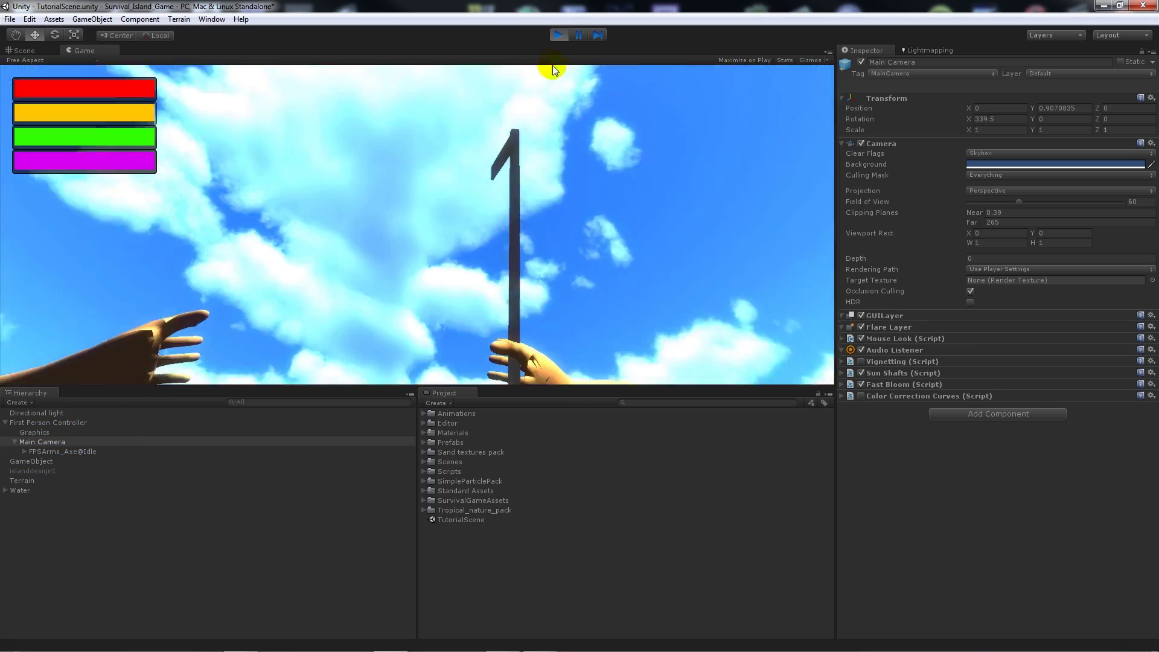
- Stop the game and nudge the Fast Bloom threshold slider
{"action": "left_click", "coordinate": [558, 35]}
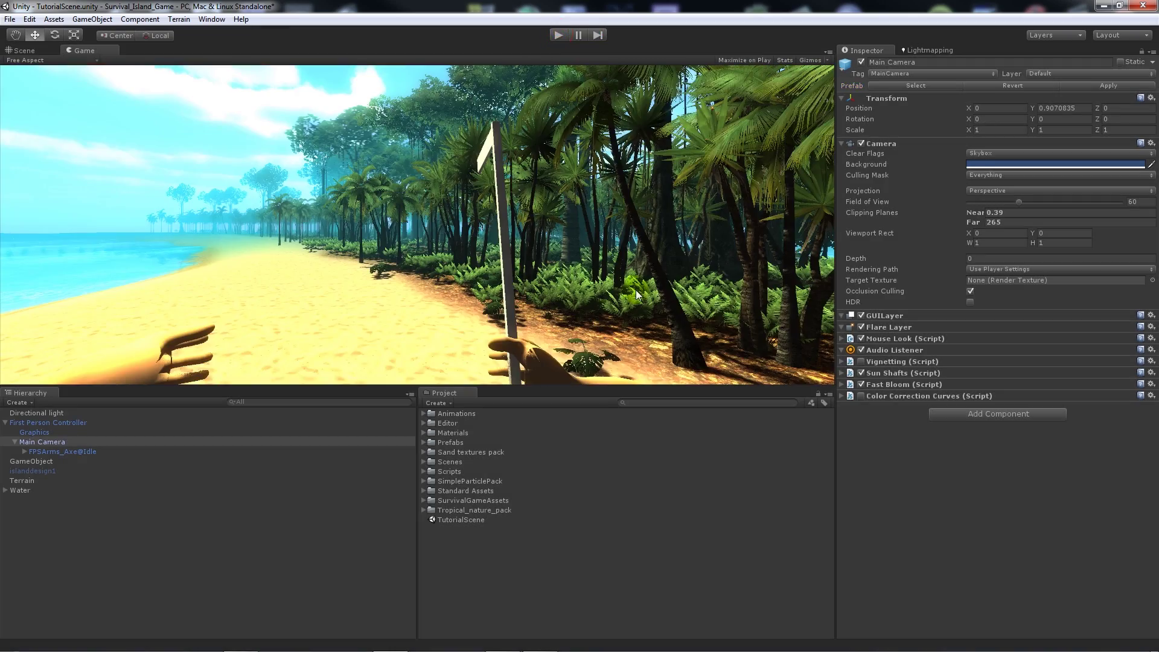
{"action": "left_click", "coordinate": [842, 384]}
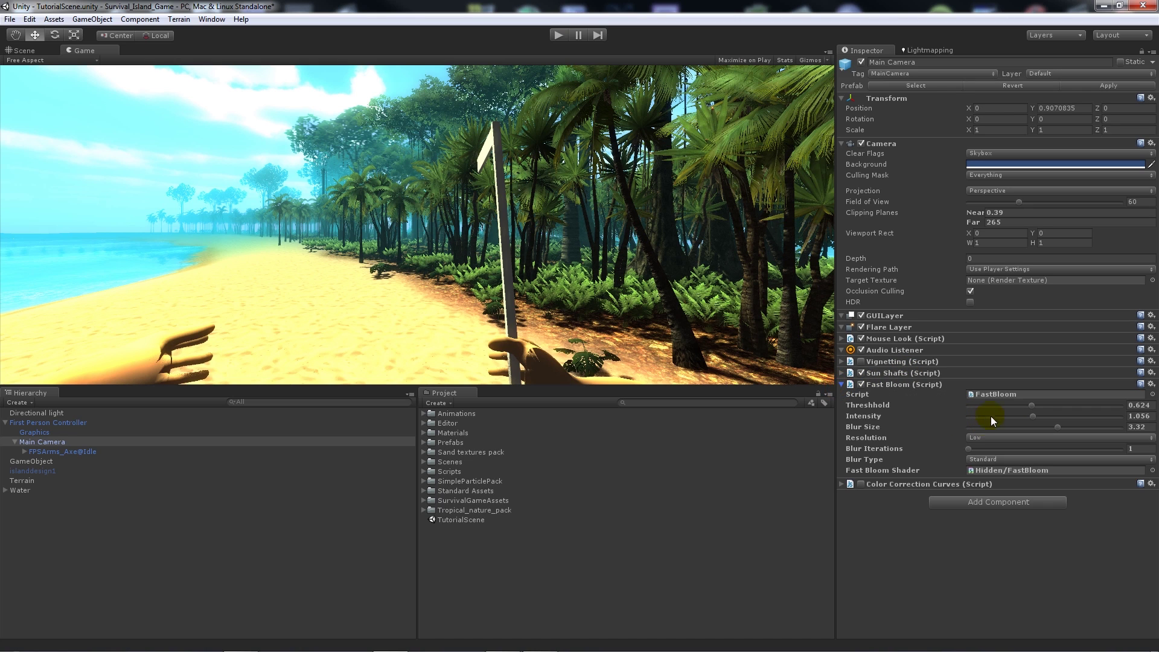
{"action": "left_click_drag", "start_coordinate": [1029, 406], "coordinate": [1027, 404]}
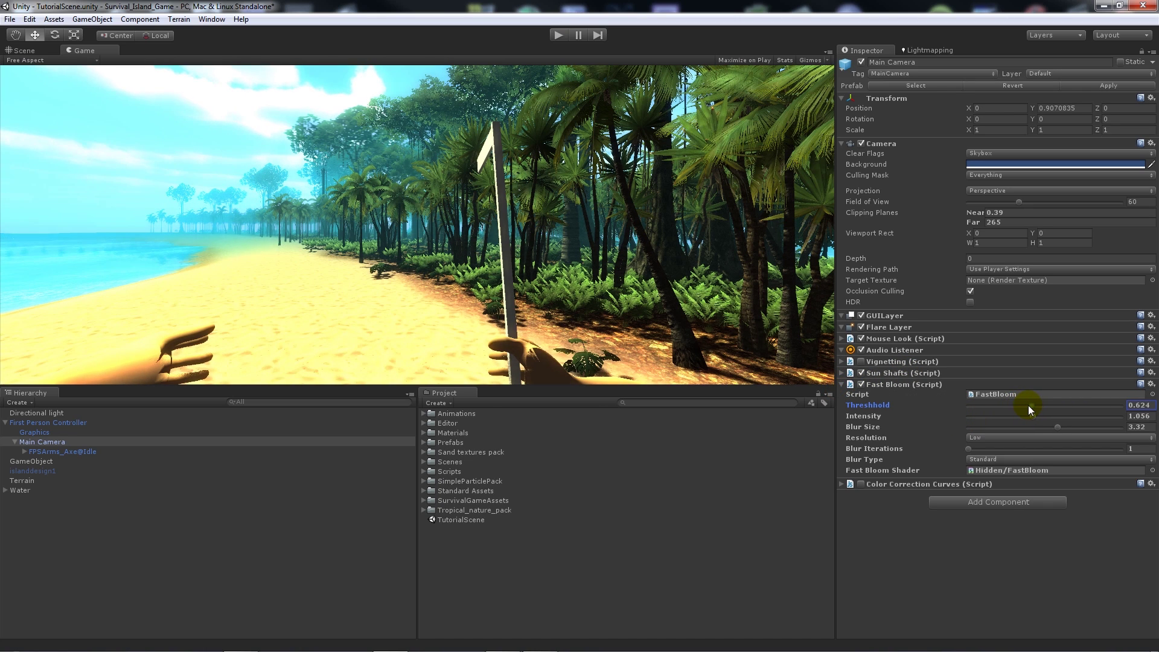
{"action": "left_click", "coordinate": [841, 386]}
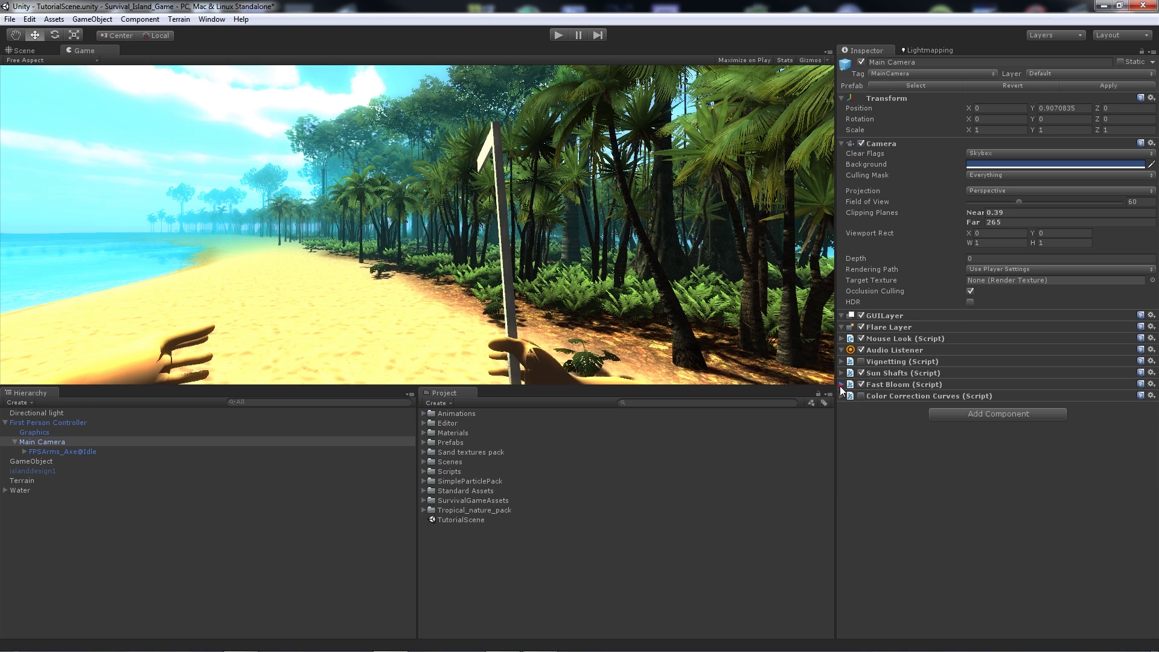
- Enable Vignetting, toggling it to compare the look, then switch Sun Shafts off to compare
{"action": "left_click", "coordinate": [862, 360]}
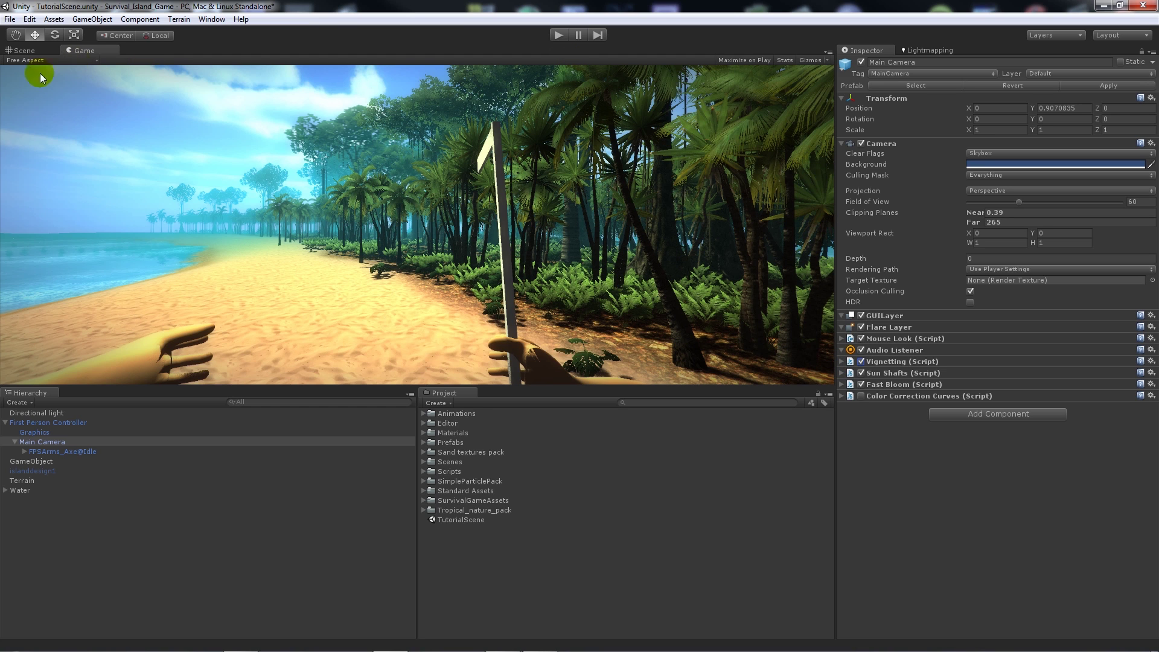
{"action": "left_click", "coordinate": [862, 362]}
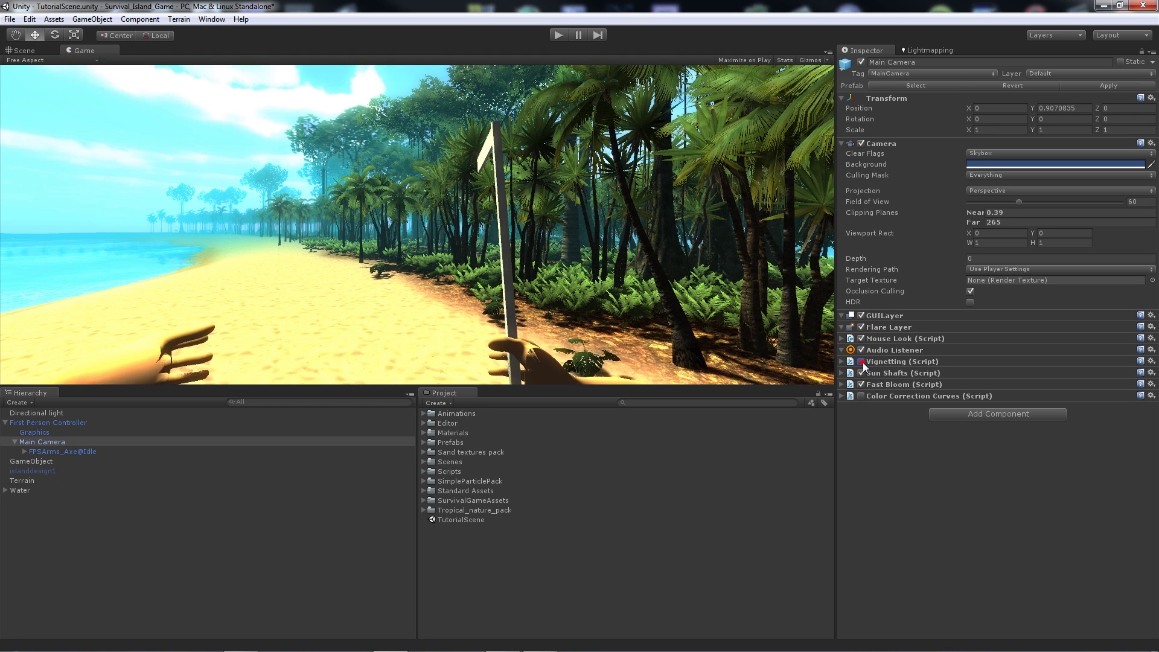
{"action": "left_click", "coordinate": [862, 361]}
{"action": "left_click", "coordinate": [862, 362]}
{"action": "left_click", "coordinate": [862, 362]}
{"action": "left_click", "coordinate": [862, 361]}
{"action": "left_click", "coordinate": [861, 362]}
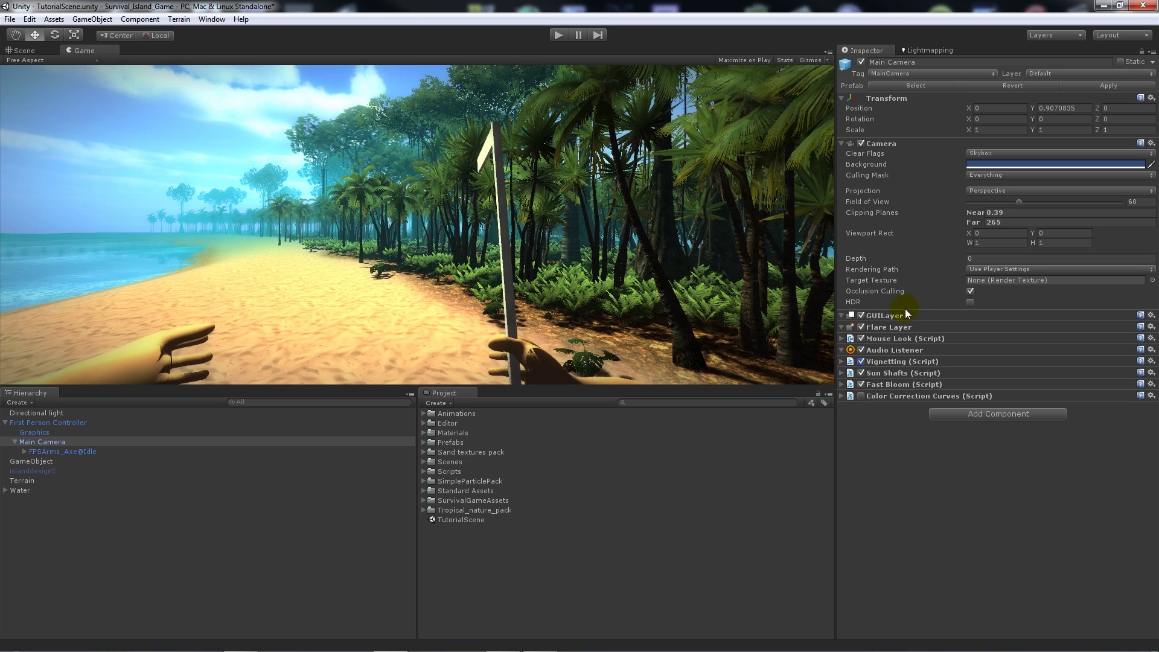
{"action": "left_click", "coordinate": [860, 373]}
- Turn Sun Shafts back on and review its settings
{"action": "left_click", "coordinate": [861, 373]}
{"action": "left_click", "coordinate": [845, 376]}
{"action": "left_click", "coordinate": [842, 374]}
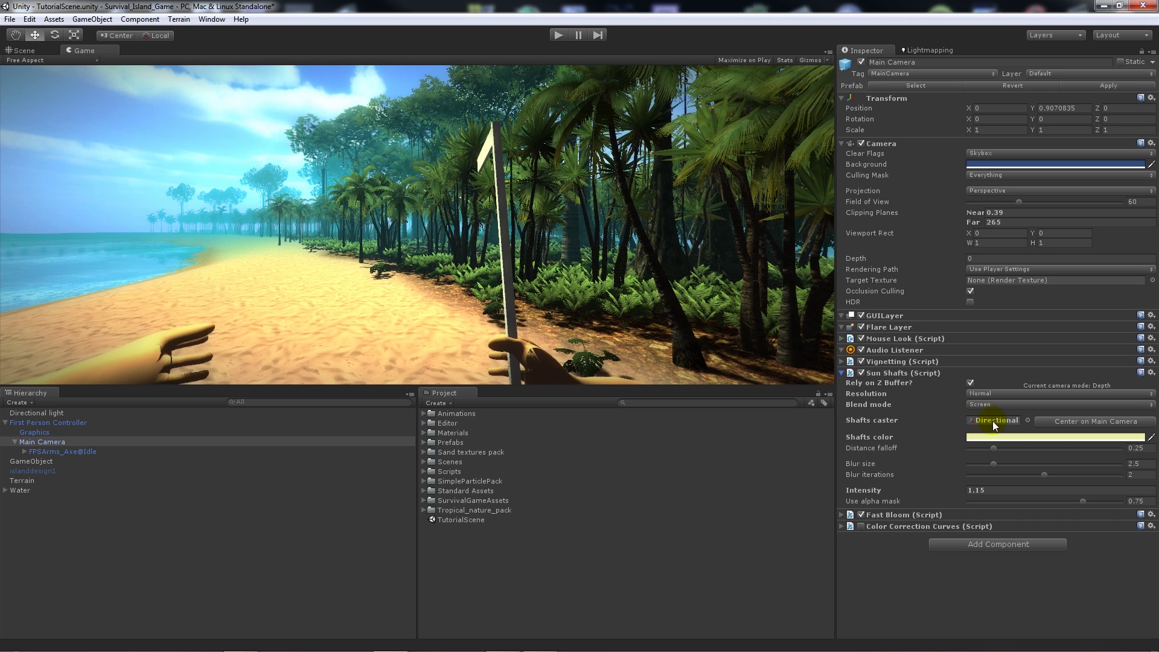
{"action": "left_click", "coordinate": [840, 373]}
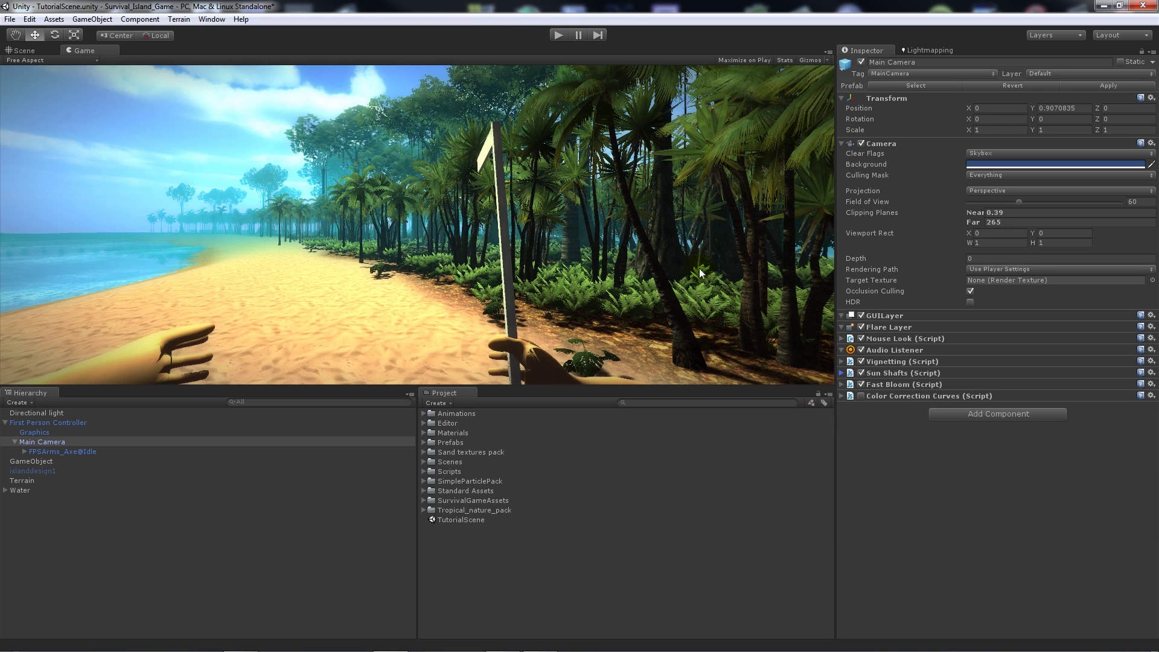
- Disable Color Correction Curves and play-test, looking up toward sky and sea
{"action": "left_click", "coordinate": [859, 396]}
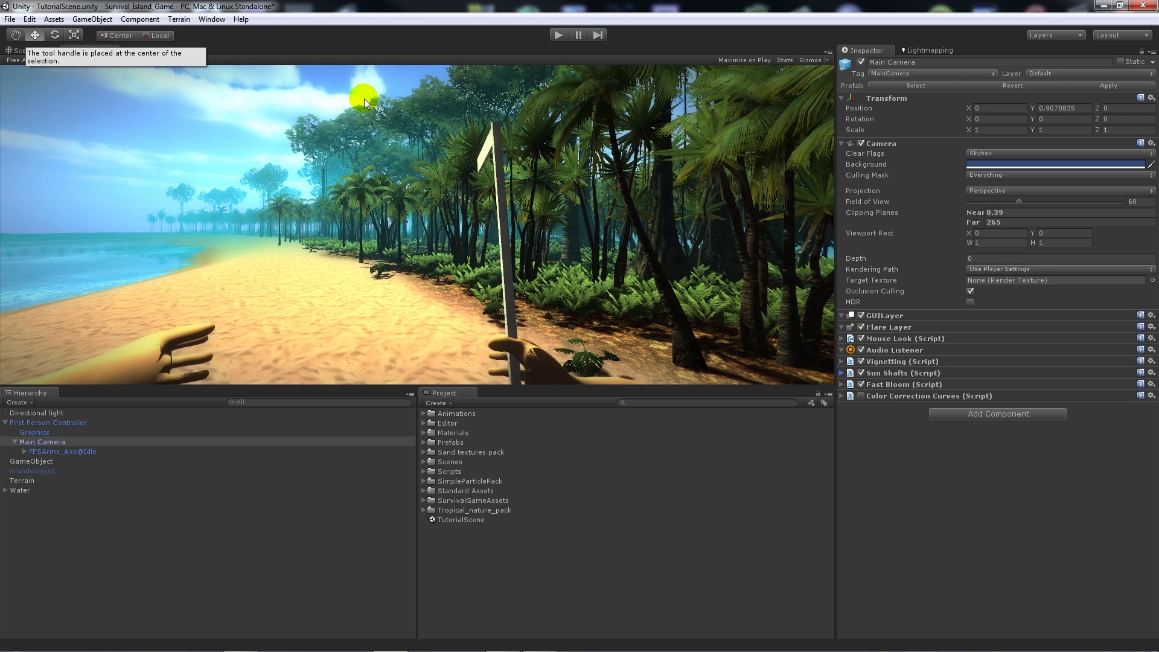
{"action": "left_click", "coordinate": [557, 35]}
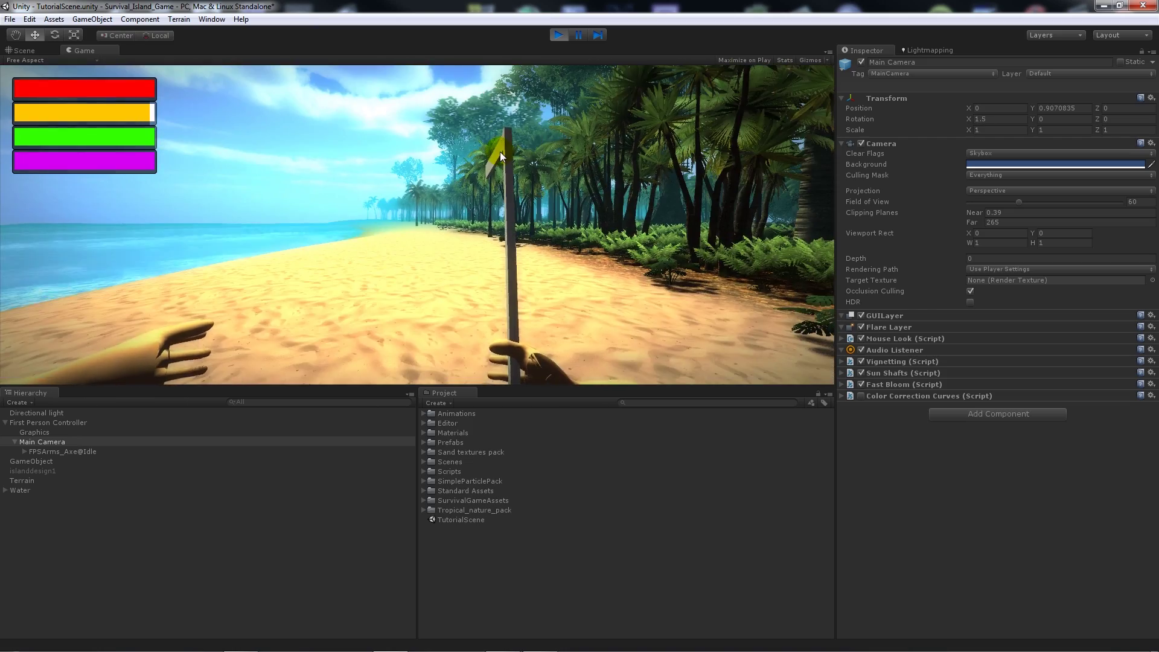
{"action": "left_click_drag", "start_coordinate": [483, 138], "coordinate": [558, 37]}
- Stop play mode and check the Vignetting (Script) values on the Main Camera
{"action": "left_click", "coordinate": [557, 36]}
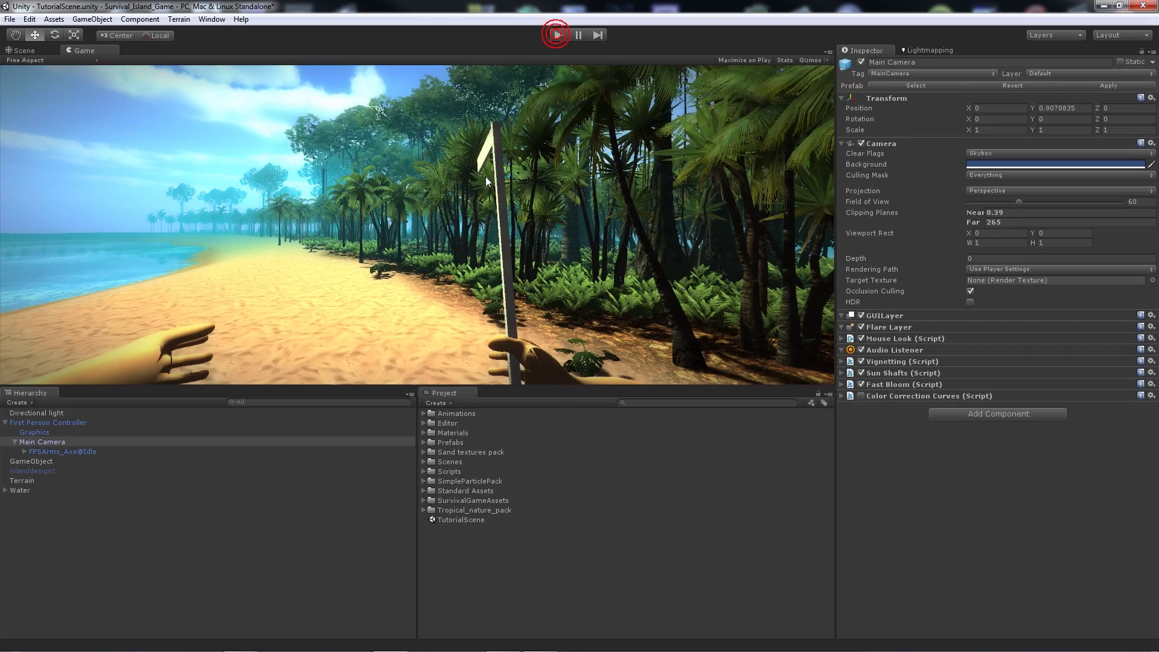
{"action": "left_click", "coordinate": [841, 361]}
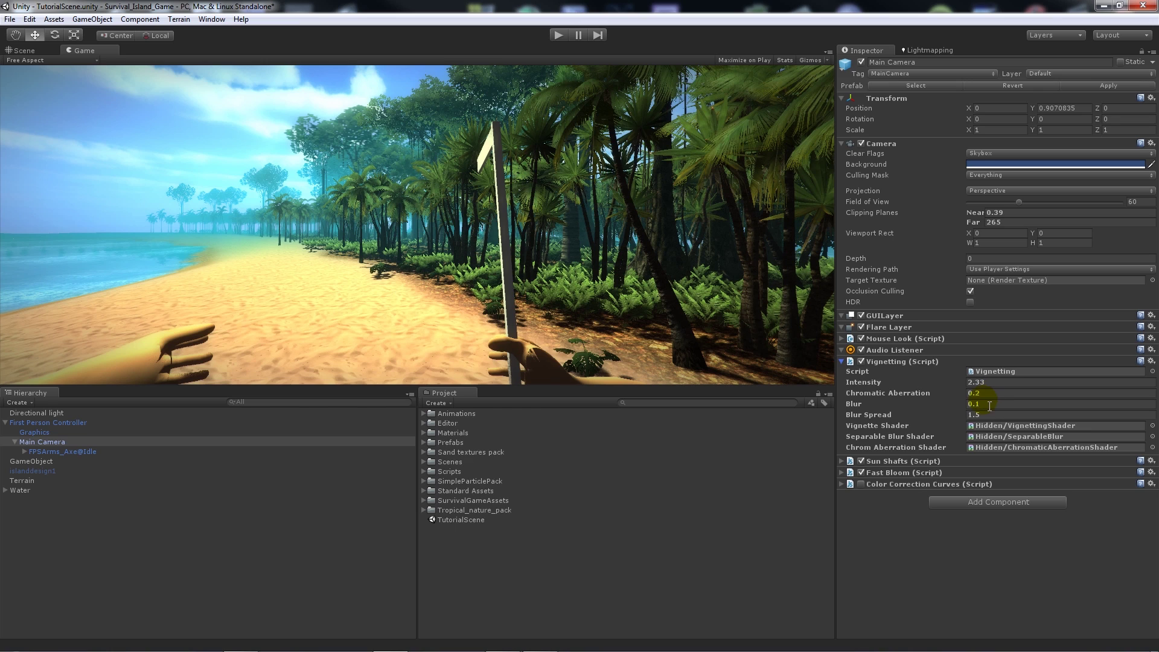
{"action": "left_click", "coordinate": [841, 361]}
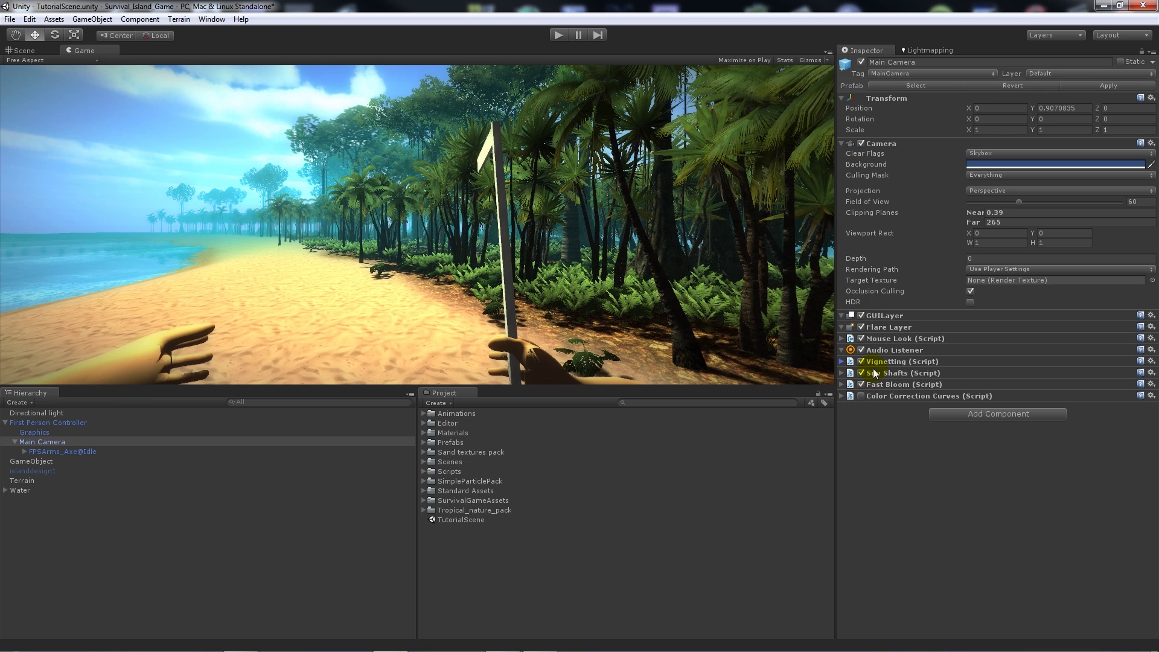
- Browse Component > Image Effects, then close the menu without adding any effect
{"action": "left_click", "coordinate": [141, 20]}
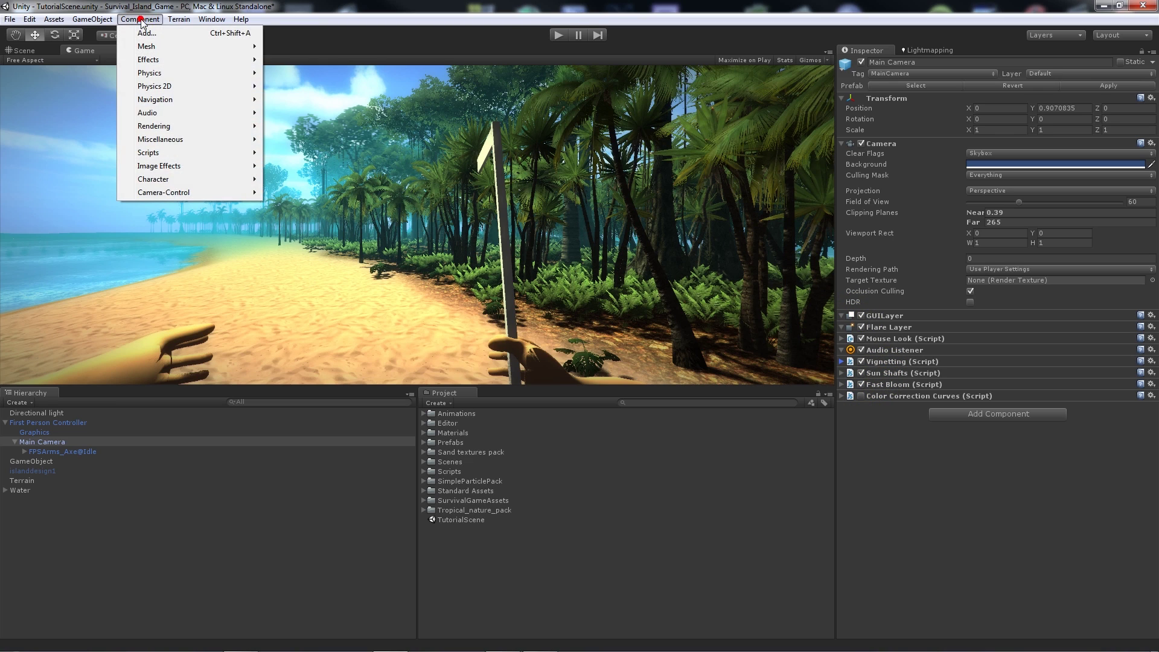
{"action": "left_click", "coordinate": [140, 20]}
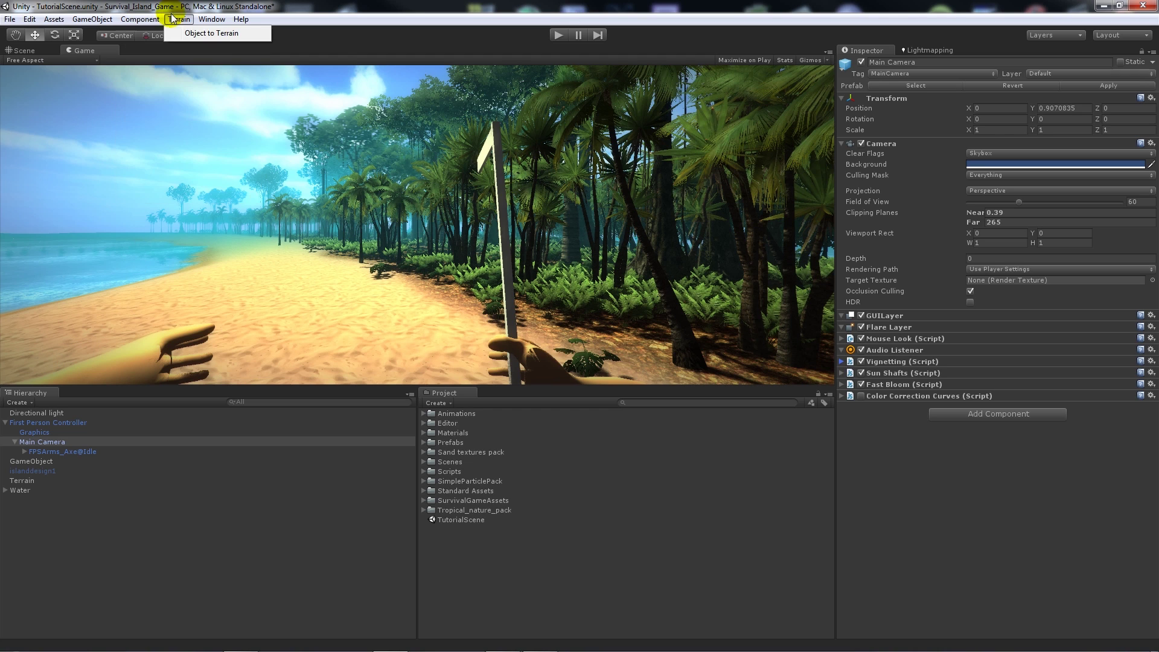
{"action": "left_click", "coordinate": [141, 20]}
{"action": "mouse_move", "coordinate": [175, 165]}
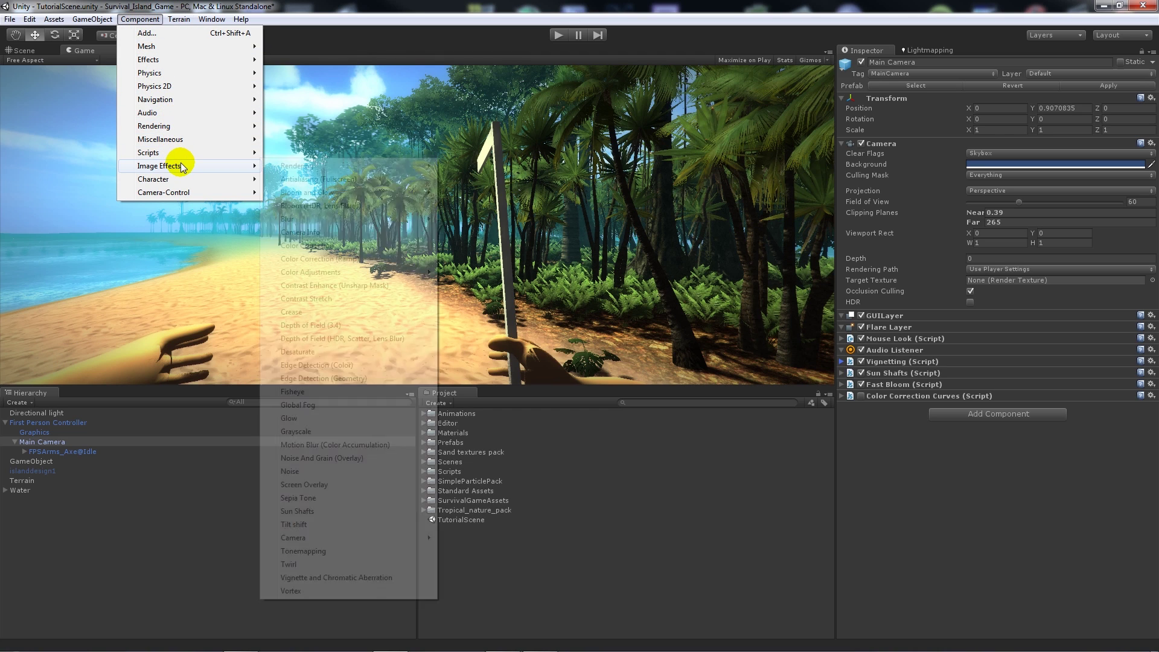
{"action": "left_click", "coordinate": [522, 595]}
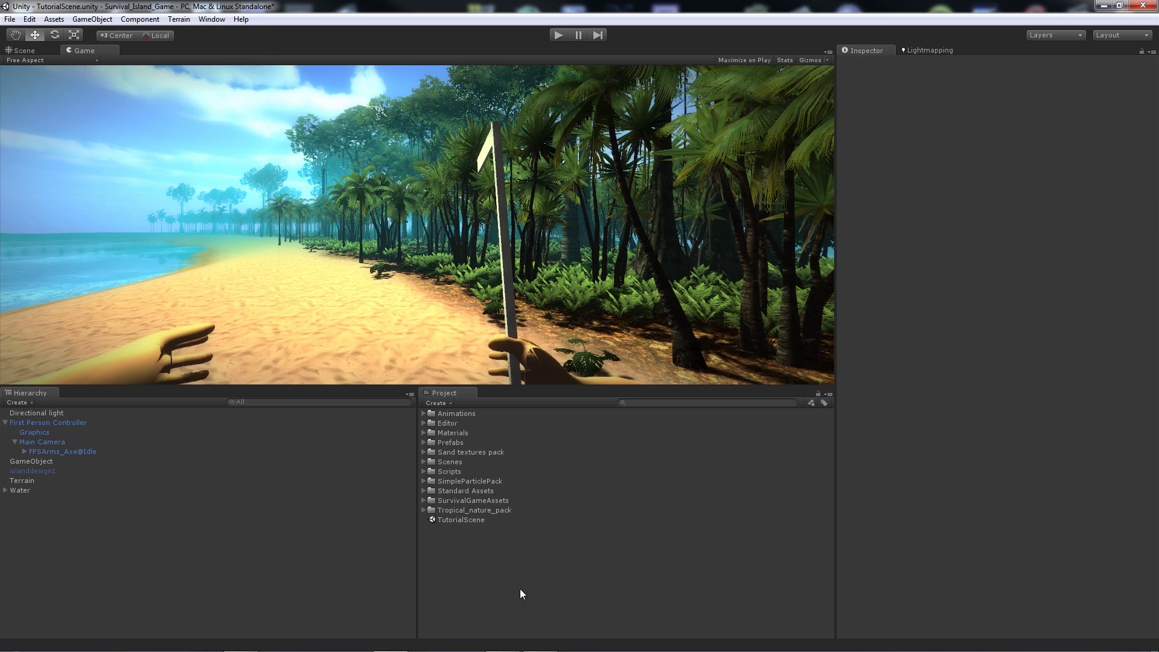